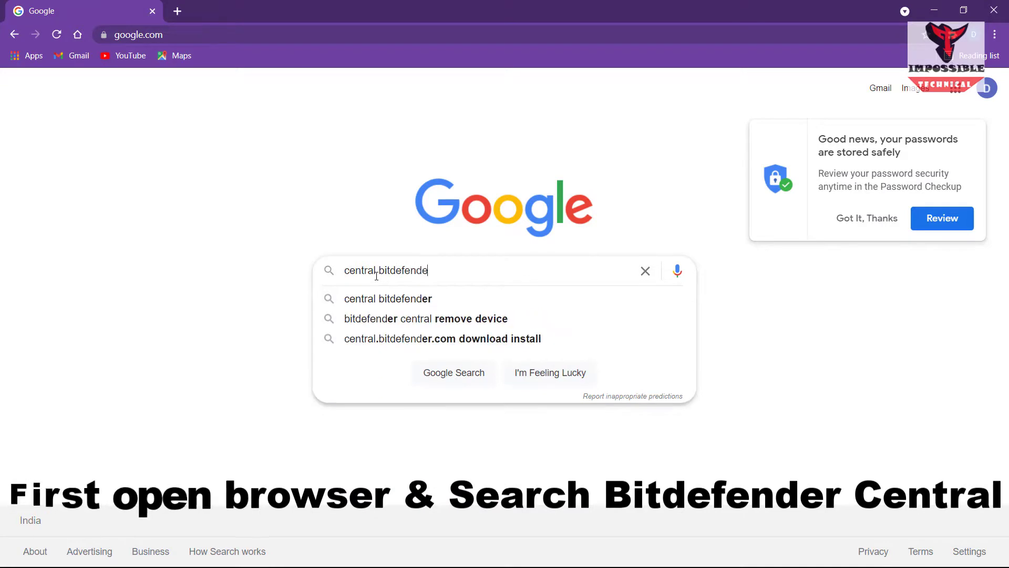
Search Google for 'central bitdefender' and open the Bitdefender Central result
key("Return")
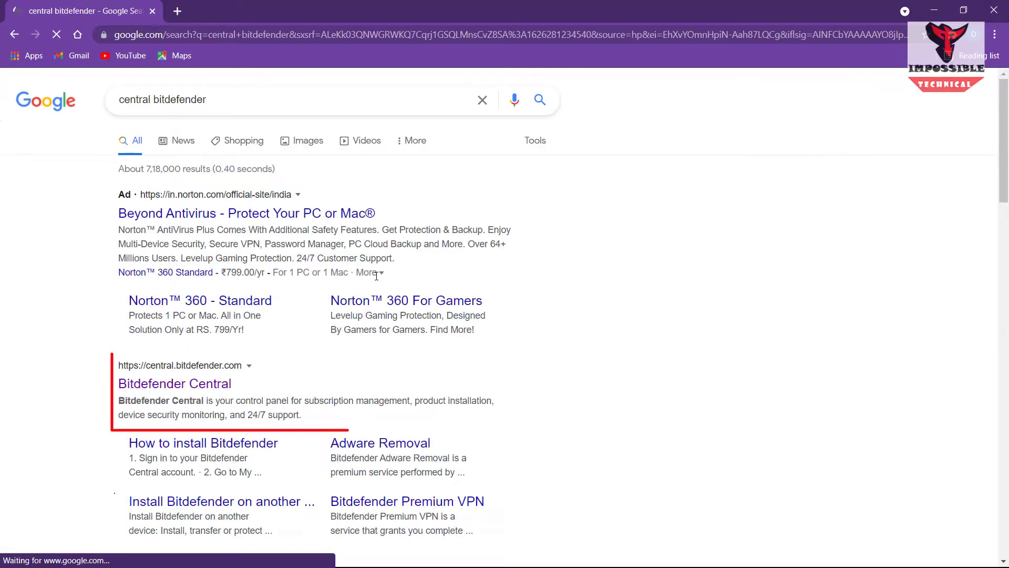
left_click(197, 387)
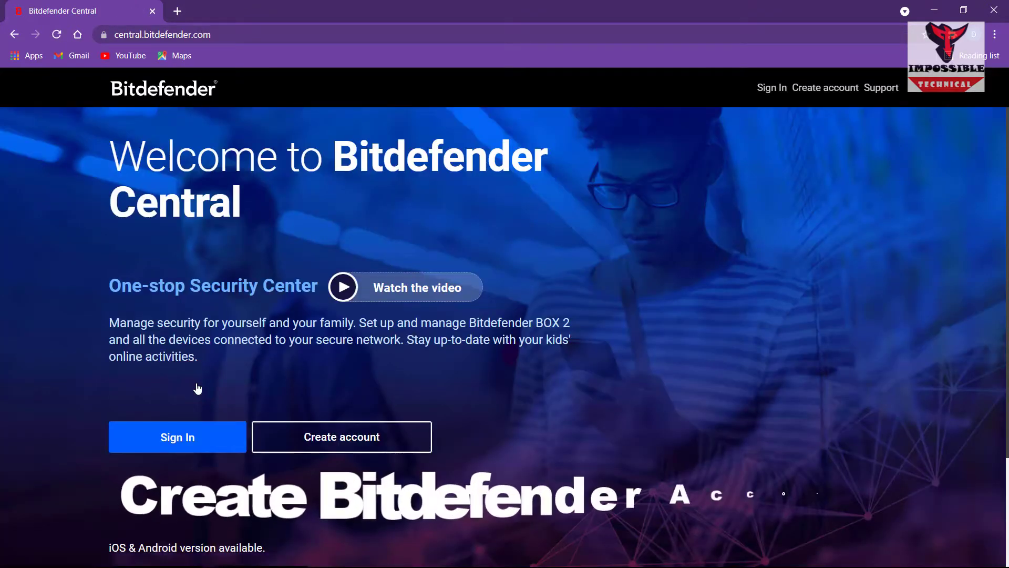
Start a new Bitdefender account and enter the full name and e-mail address
left_click(322, 439)
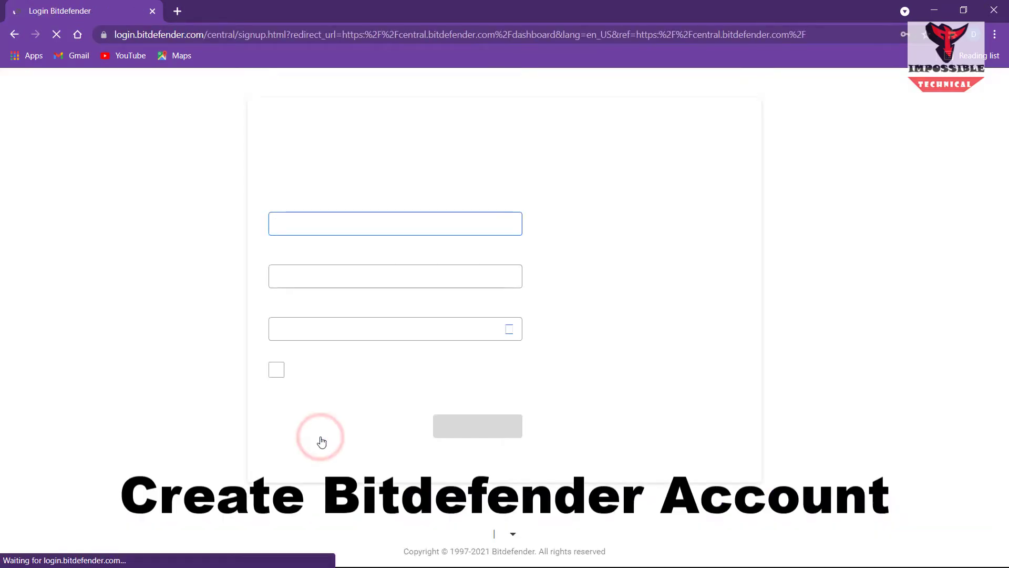
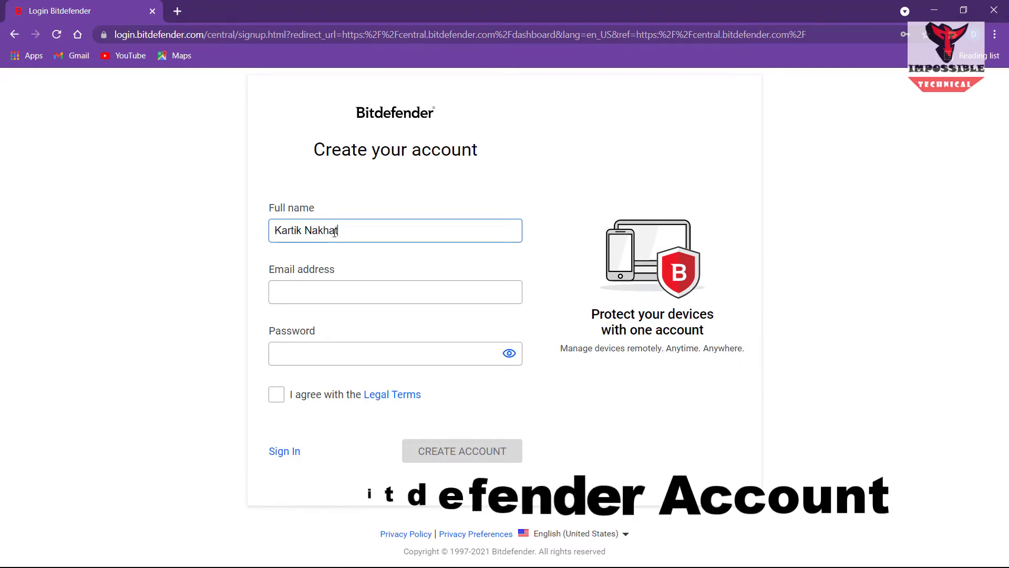
left_click(329, 292)
type("[blurred]@gmail.com")
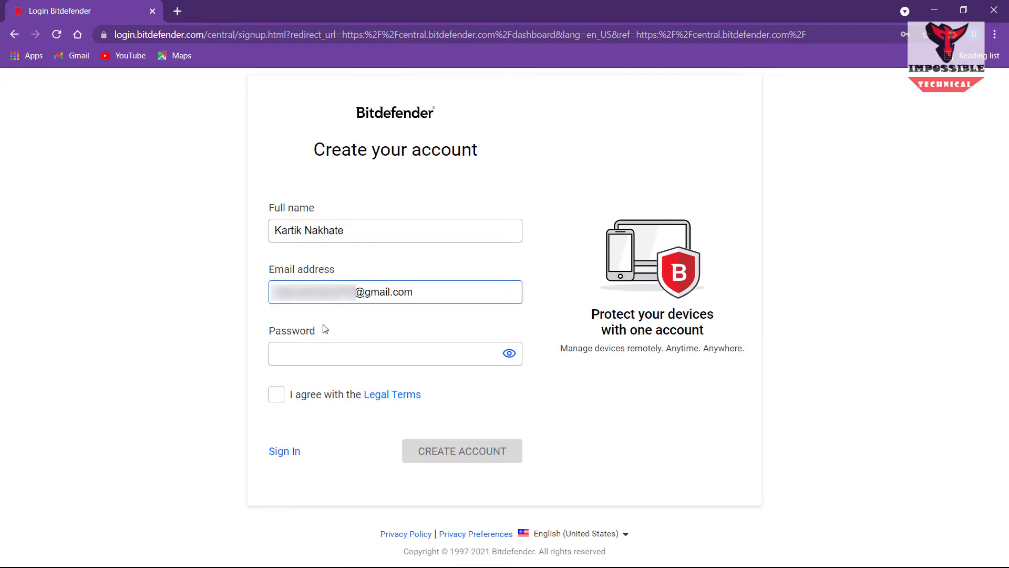
Fill in a browser-suggested secure password, briefly revealing it to check it
left_click(316, 351)
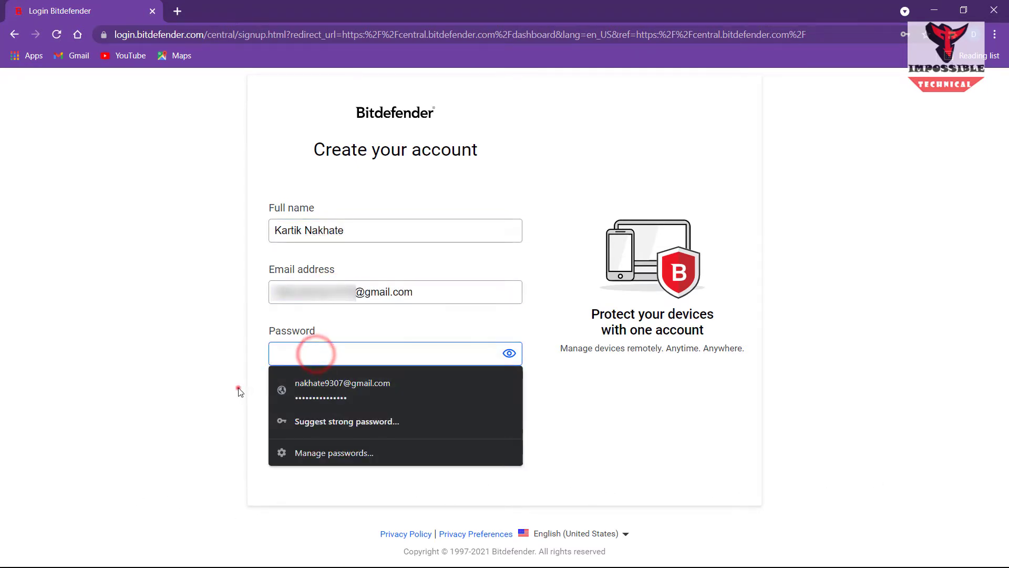
left_click(239, 387)
left_click(288, 390)
left_click(292, 350)
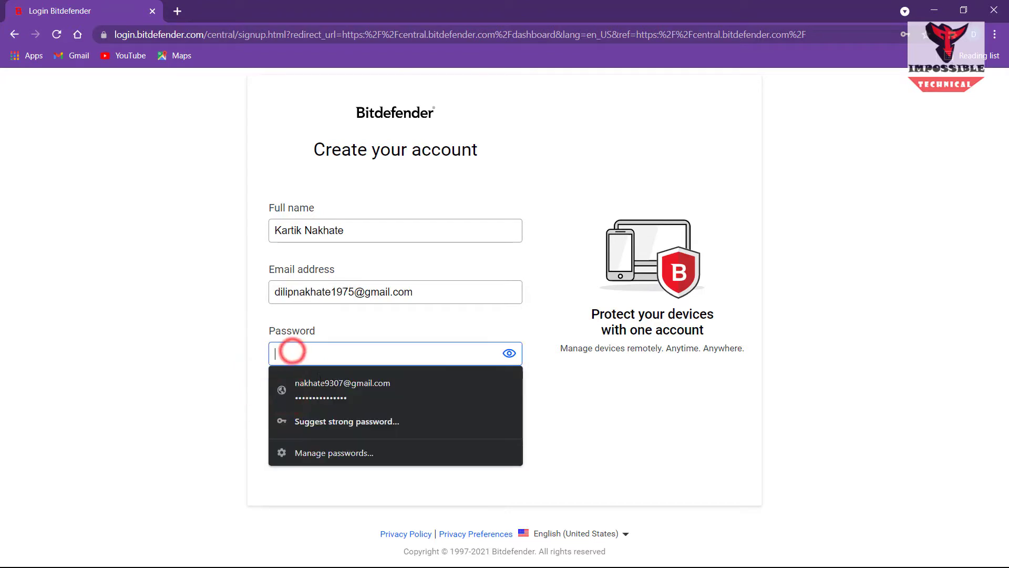
left_click(322, 386)
left_click(504, 348)
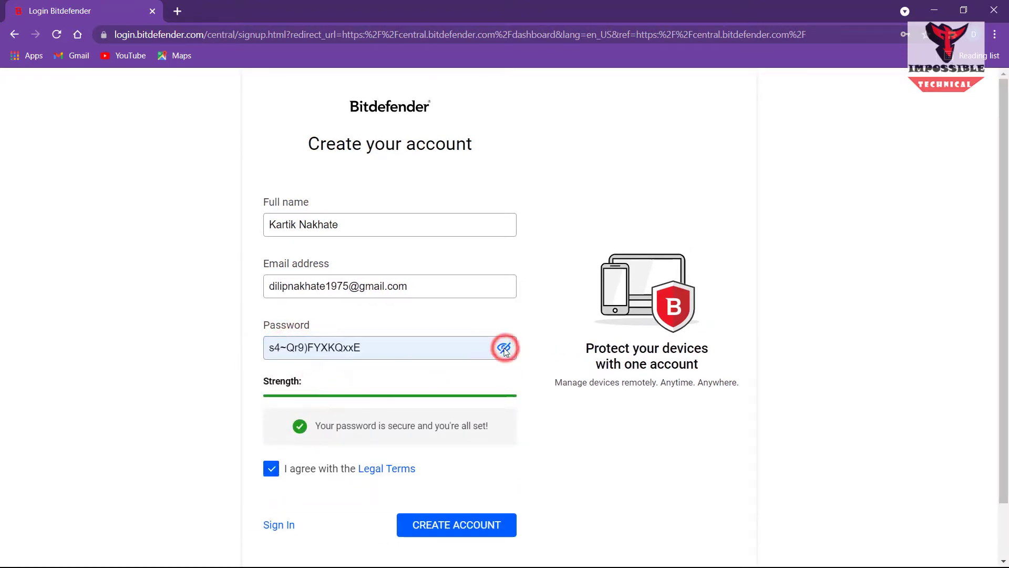
left_click(503, 348)
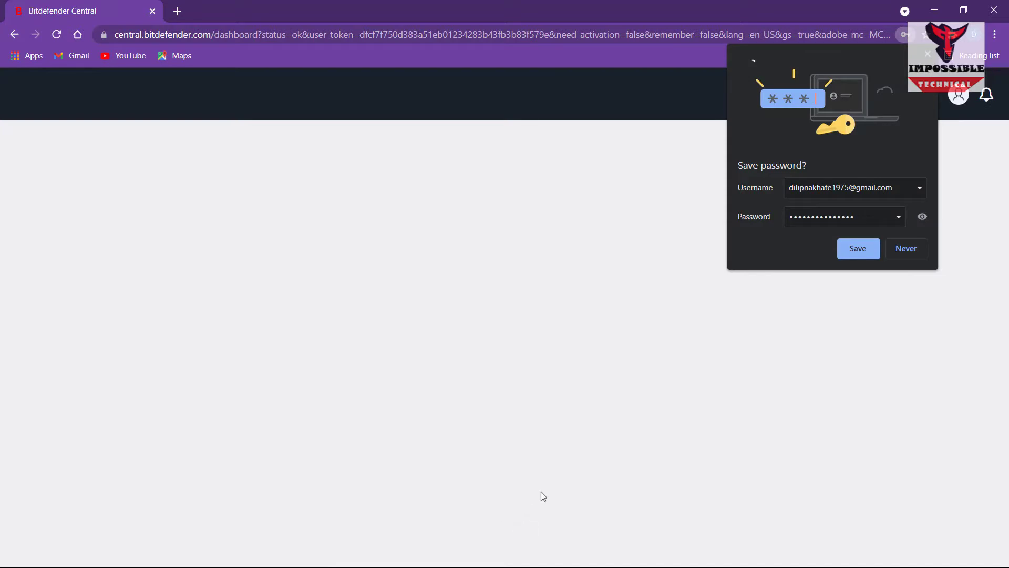
Save the account password in Chrome and choose the free 30-day trial
left_click(860, 251)
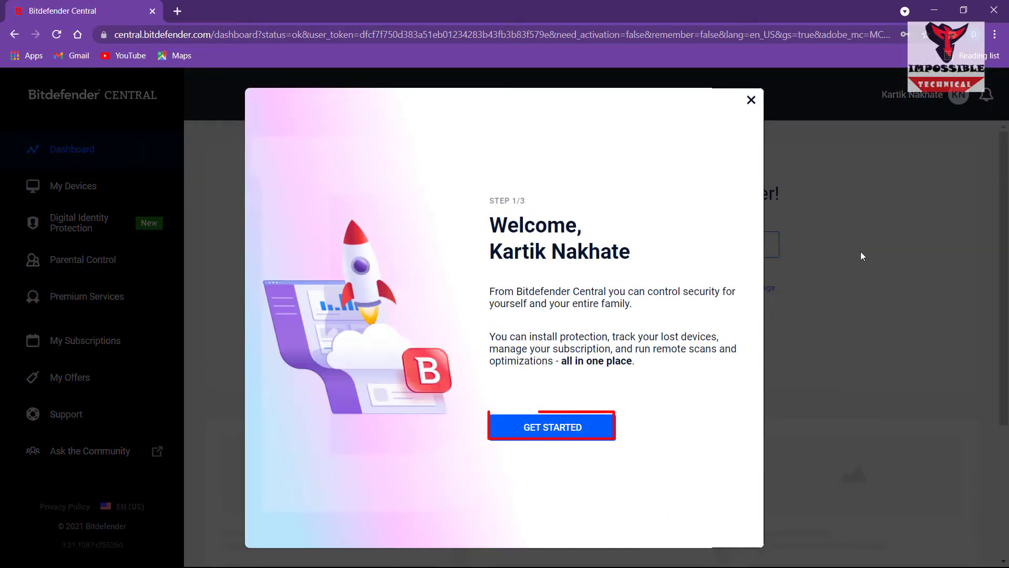
left_click(557, 427)
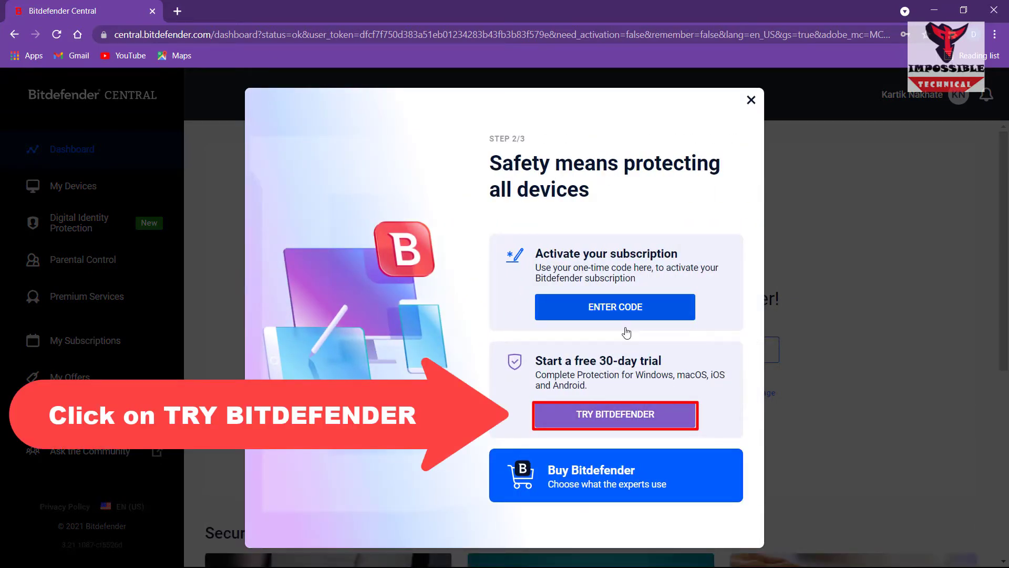
left_click(622, 415)
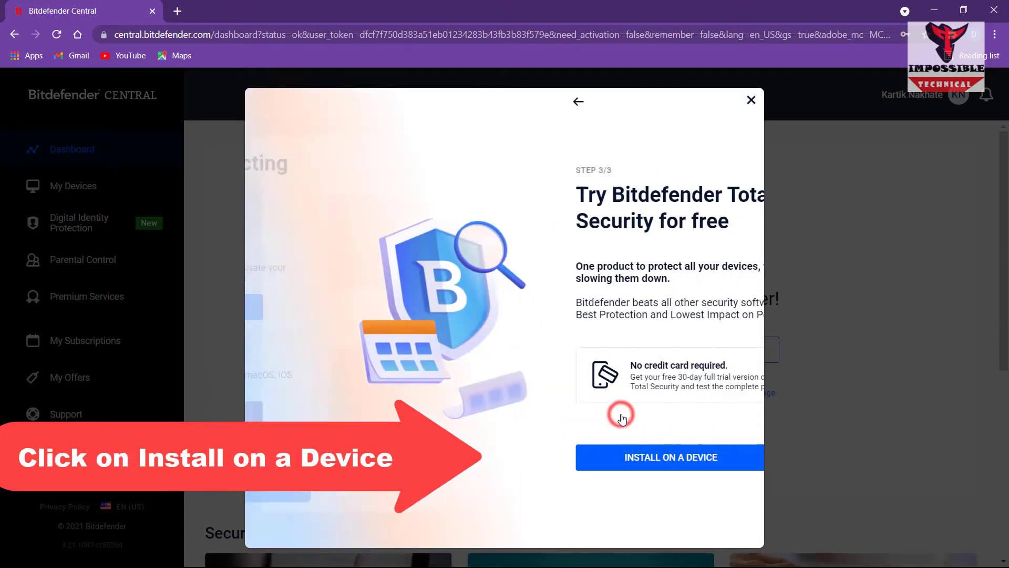
Download the Bitdefender Security installer for this Windows device, then close the dialog
left_click(606, 460)
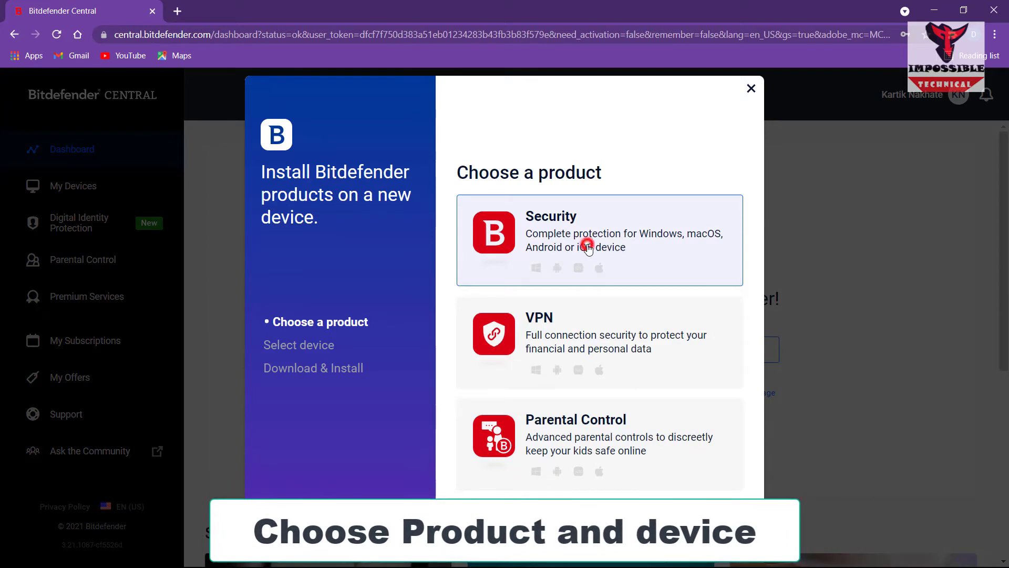
left_click(588, 242)
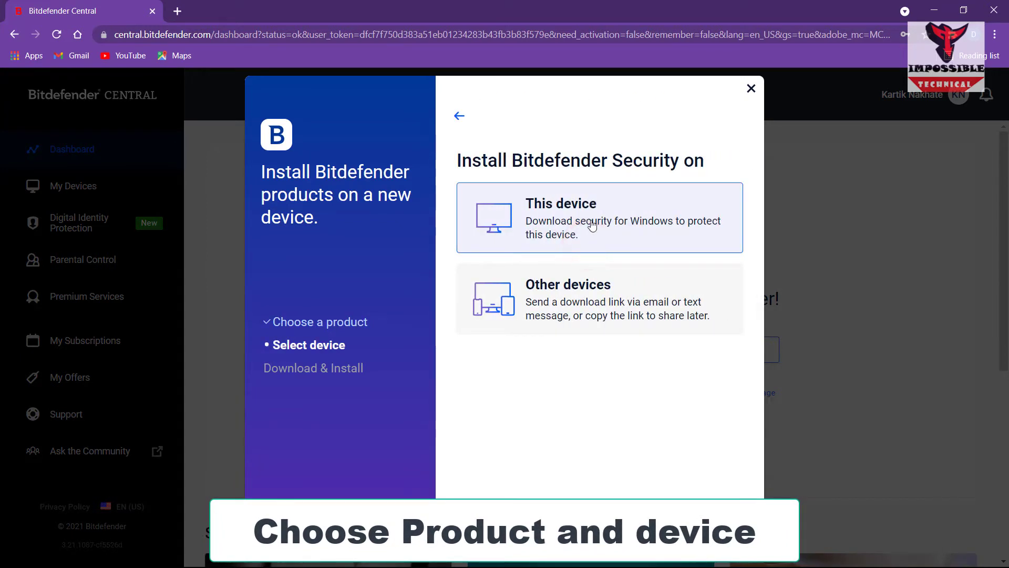
left_click(591, 224)
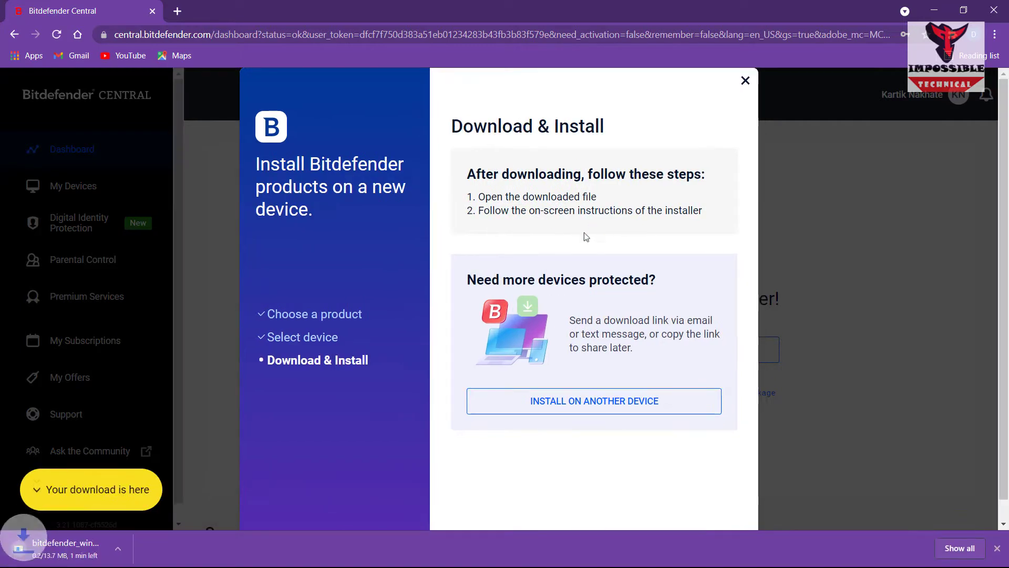
left_click(746, 80)
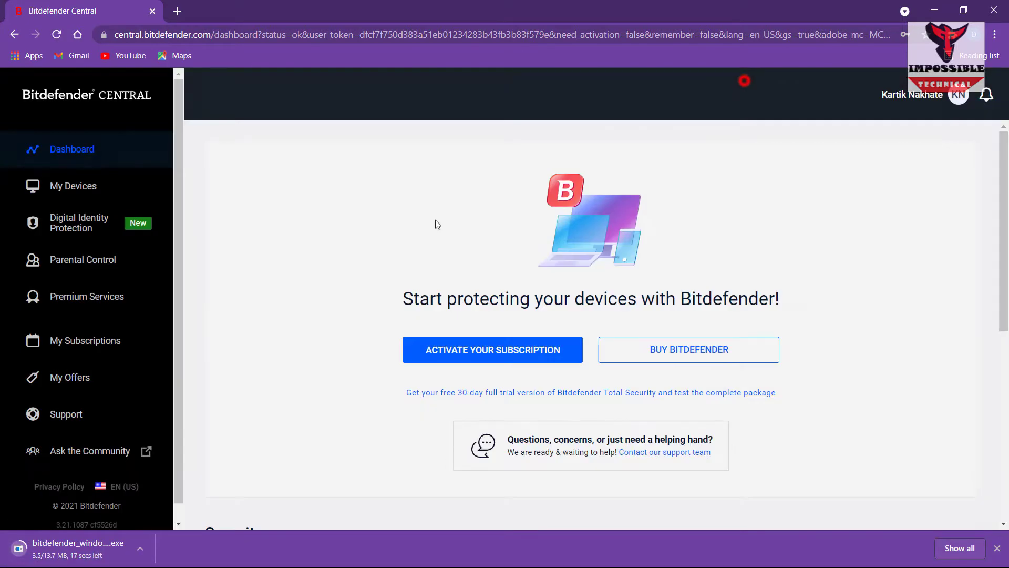
Run the downloaded bitdefender_windows .exe installer from Chrome's Downloads page
key("ctrl+j")
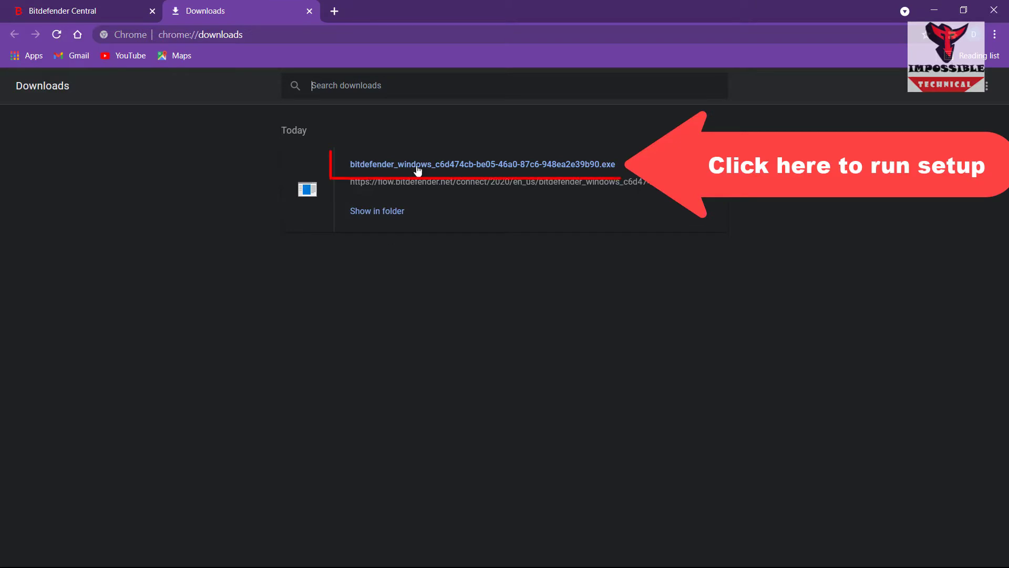
left_click(418, 167)
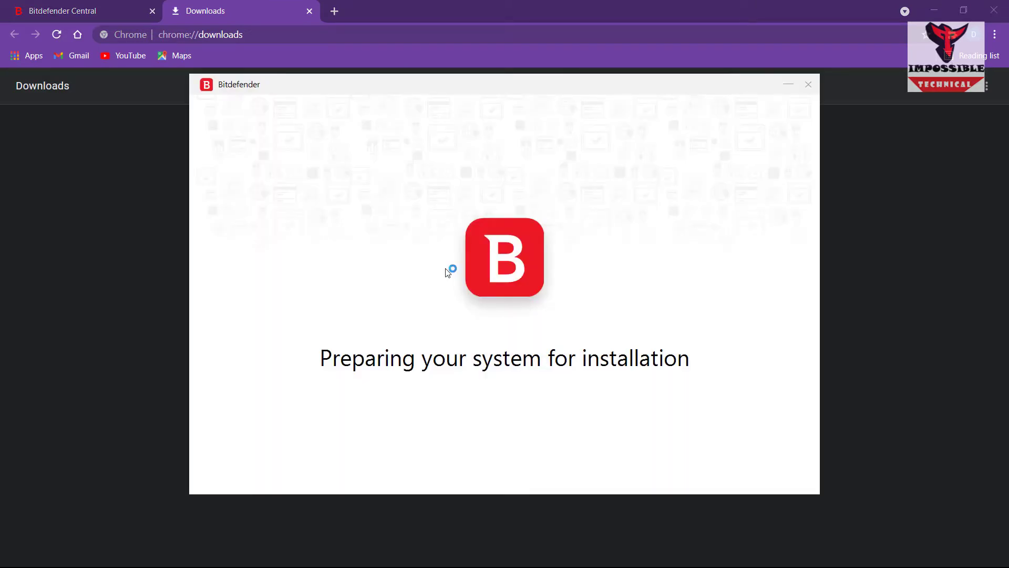
Minimize Chrome and wait for the 501.4 MB Bitdefender Security download to finish
left_click(932, 10)
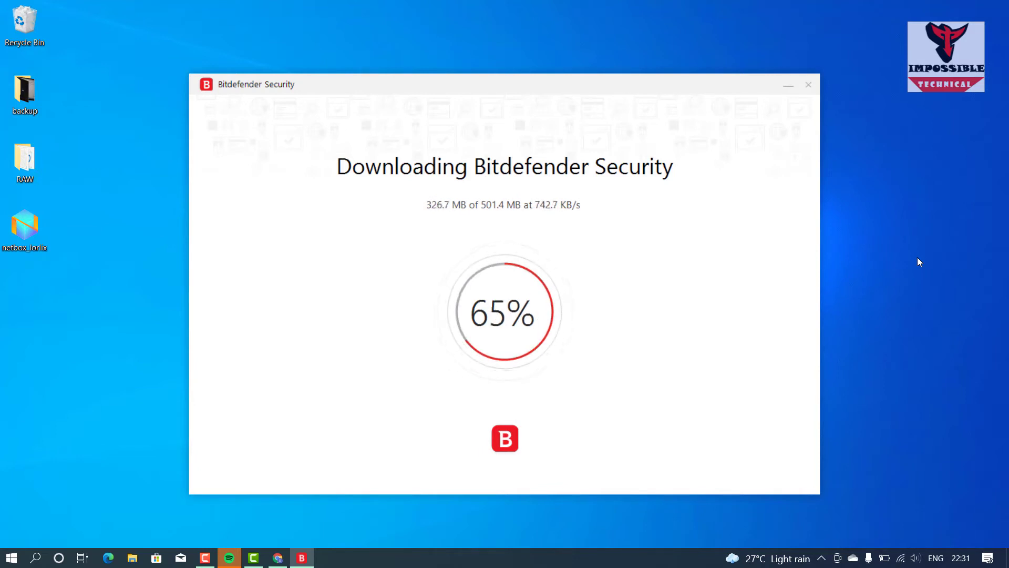
left_click(914, 342)
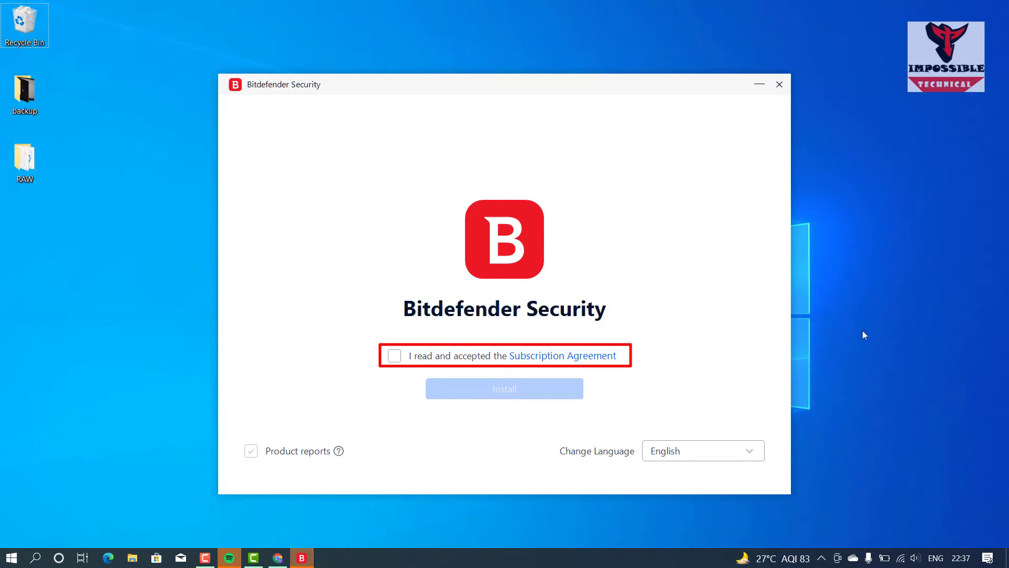
Accept the Subscription Agreement, install Bitdefender Security, and run the device assessment in the background
left_click(395, 357)
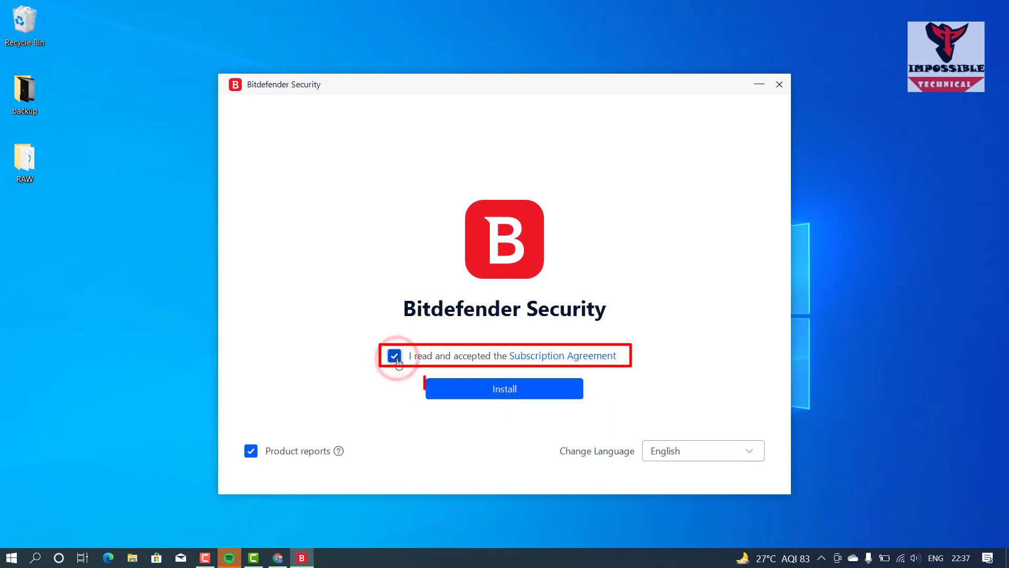
left_click(483, 392)
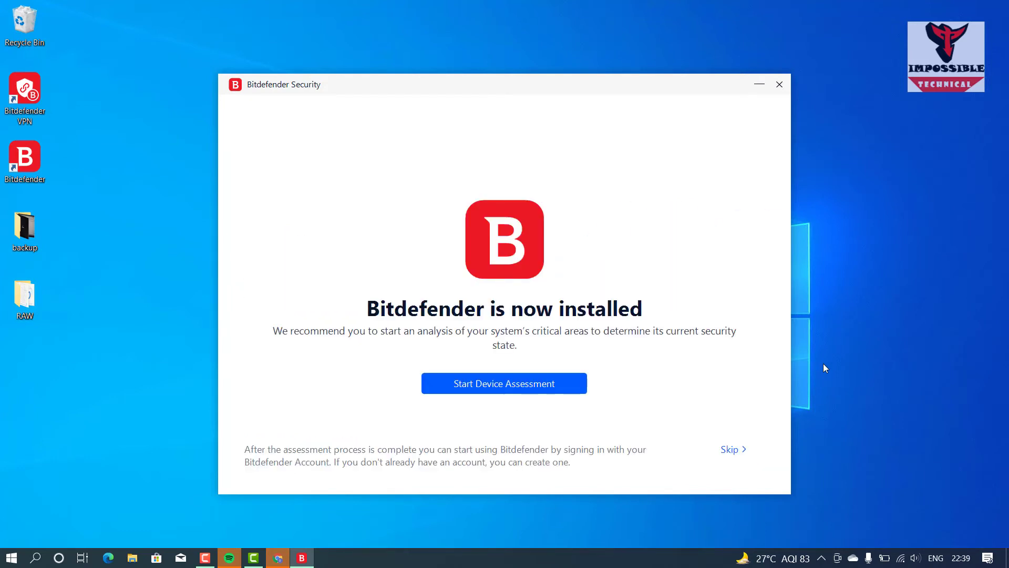
left_click(566, 382)
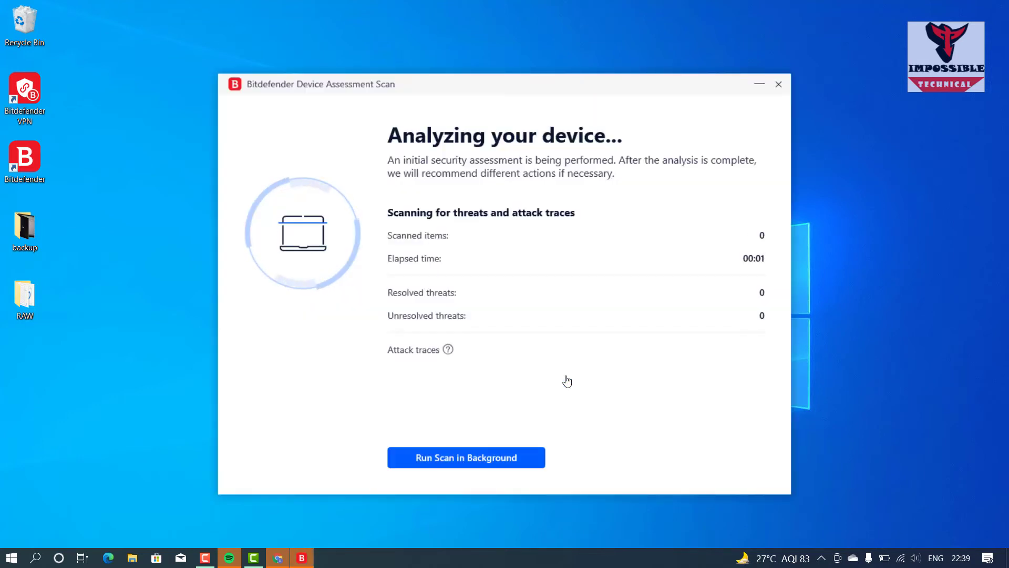
left_click(507, 467)
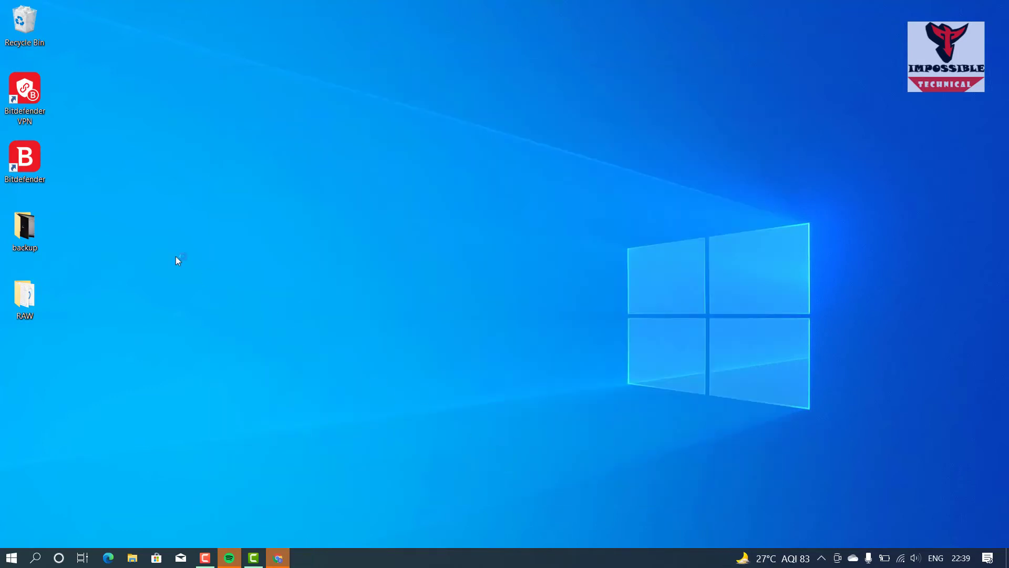
Launch Bitdefender from the desktop, activate the free trial for 10 devices, and skip the tour
double_click(21, 164)
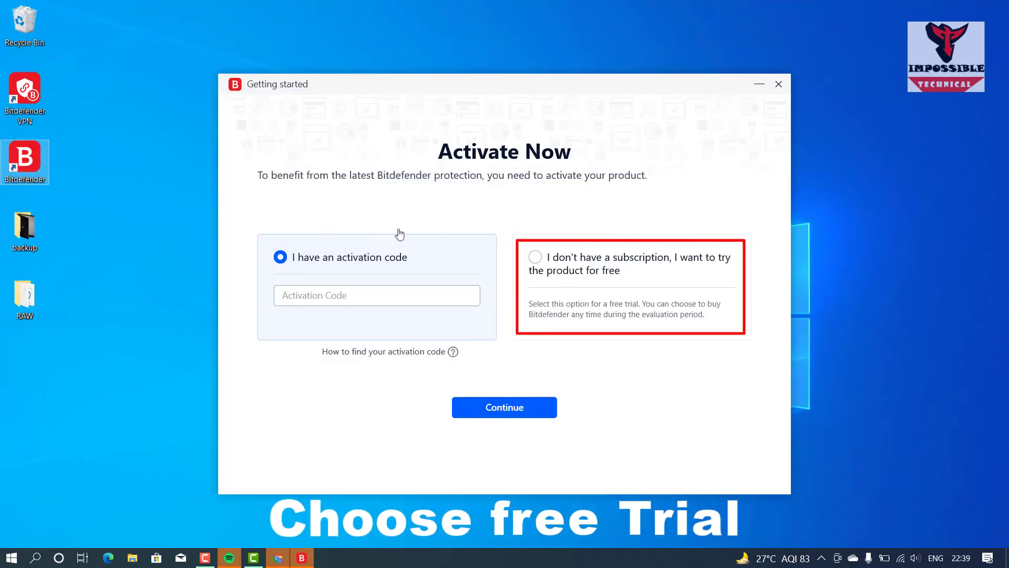
left_click(535, 257)
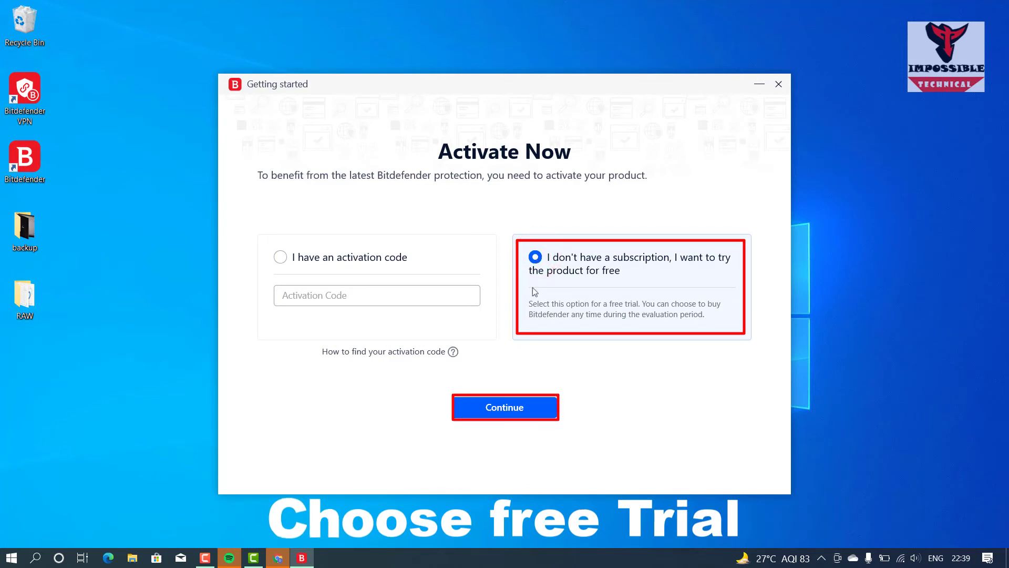
left_click(516, 407)
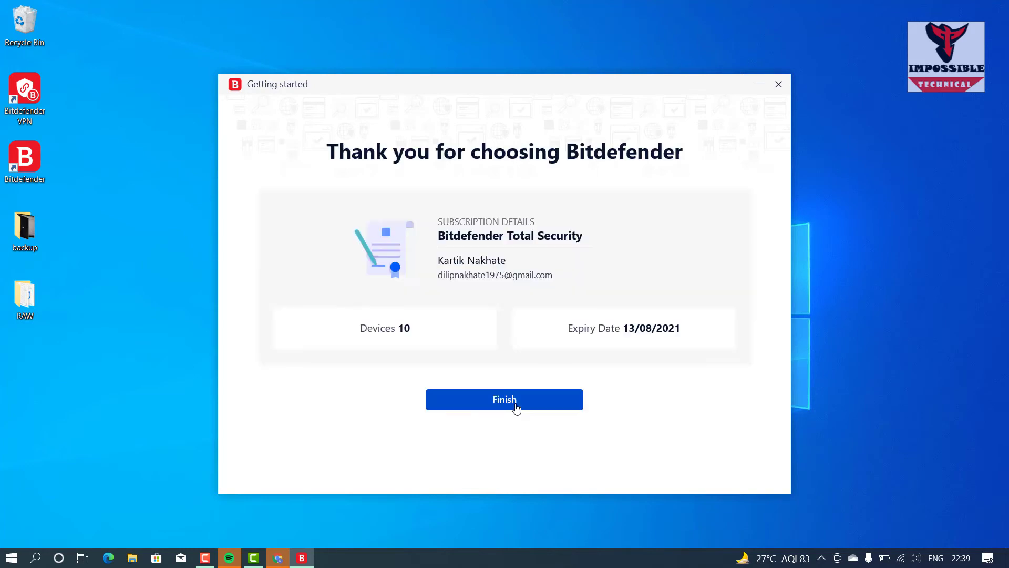
left_click(934, 518)
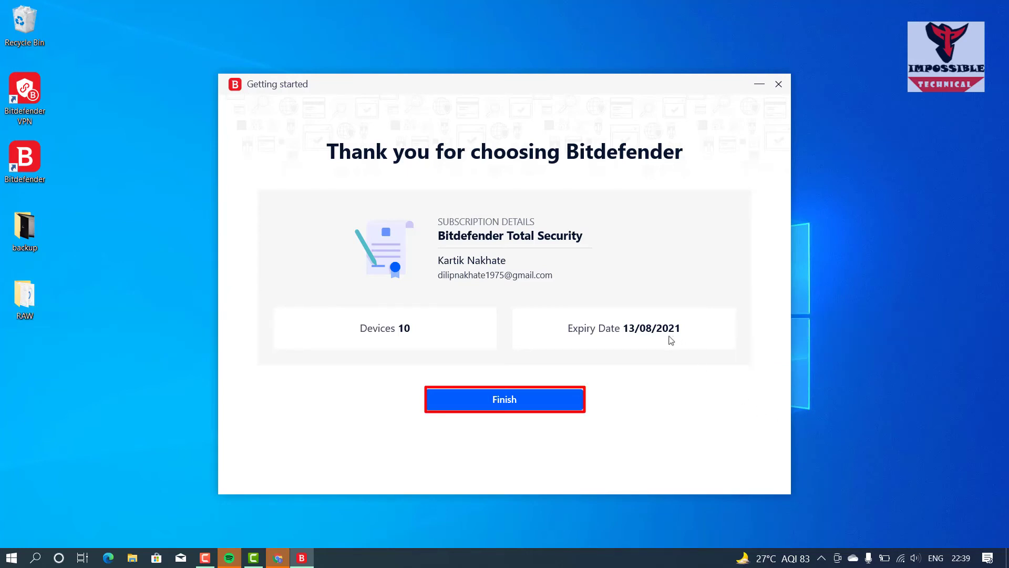
left_click(562, 402)
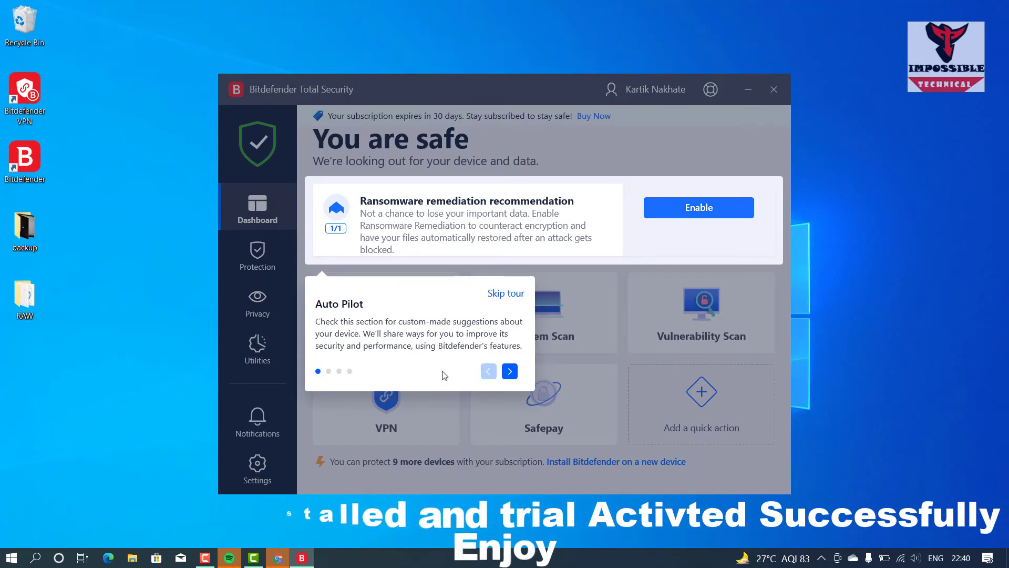
left_click(511, 293)
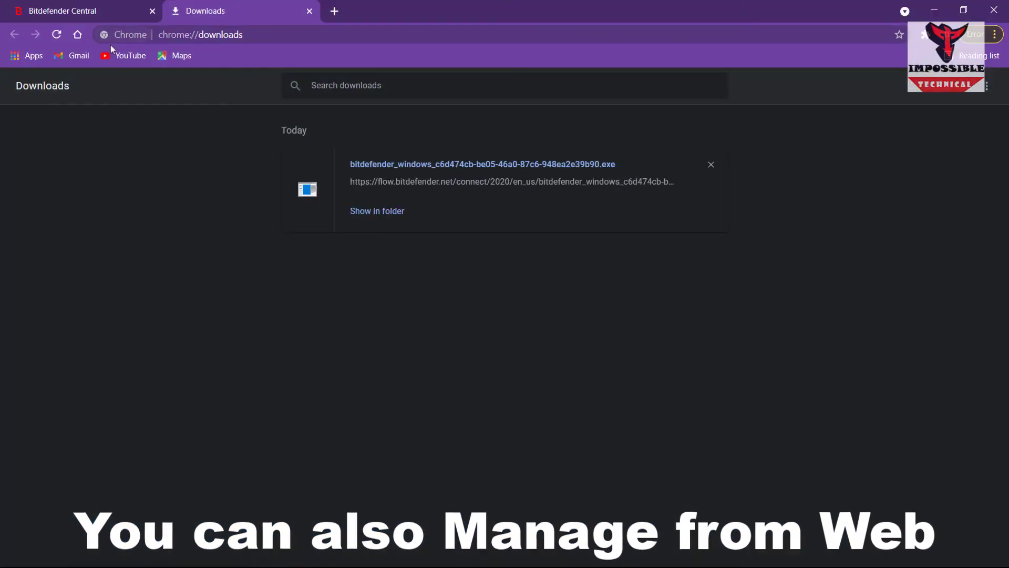
Reload My Devices in Bitdefender Central and view DESKTOP-UD39R2V's details showing Protected
left_click(100, 13)
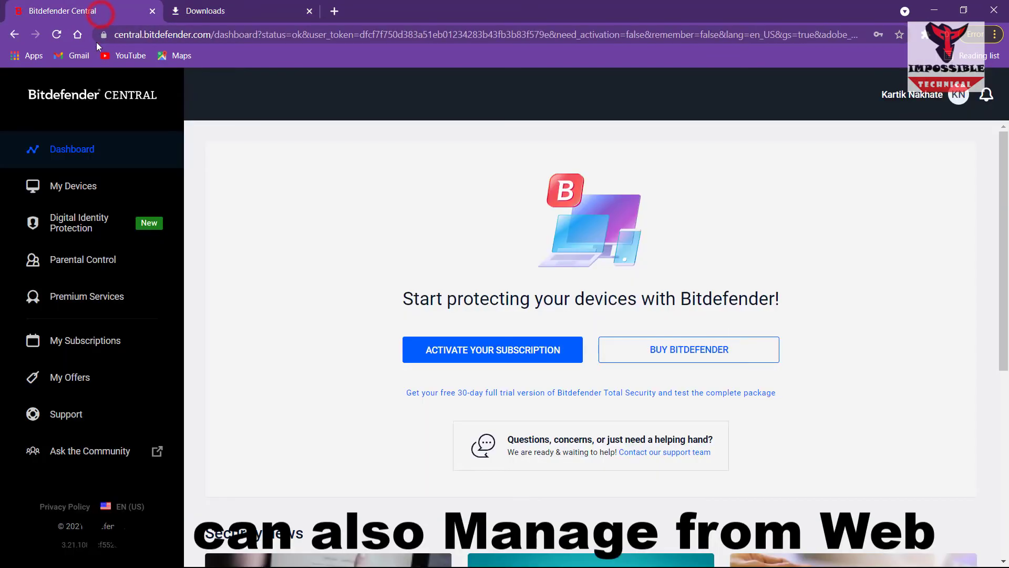
left_click(78, 189)
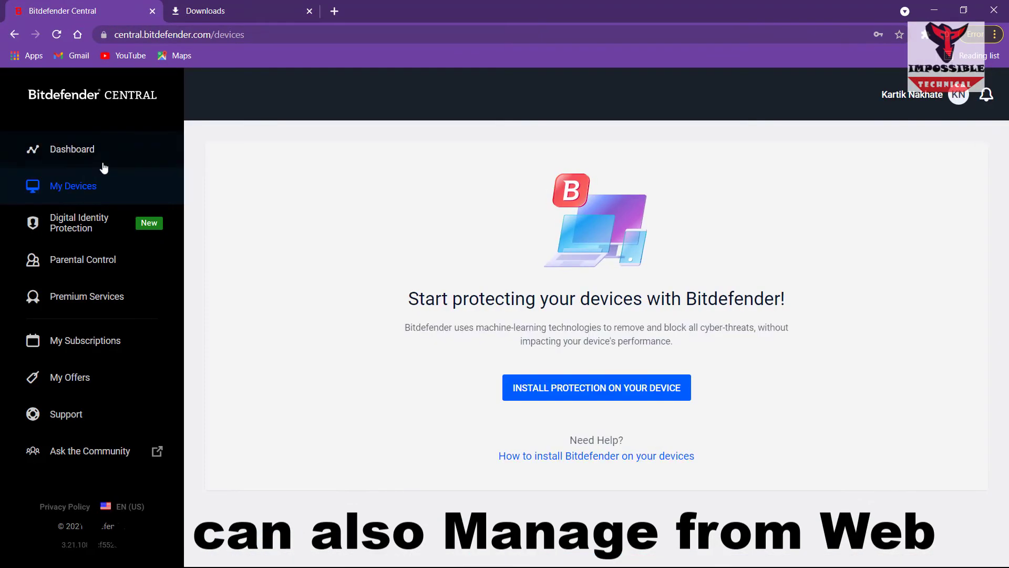
left_click(53, 34)
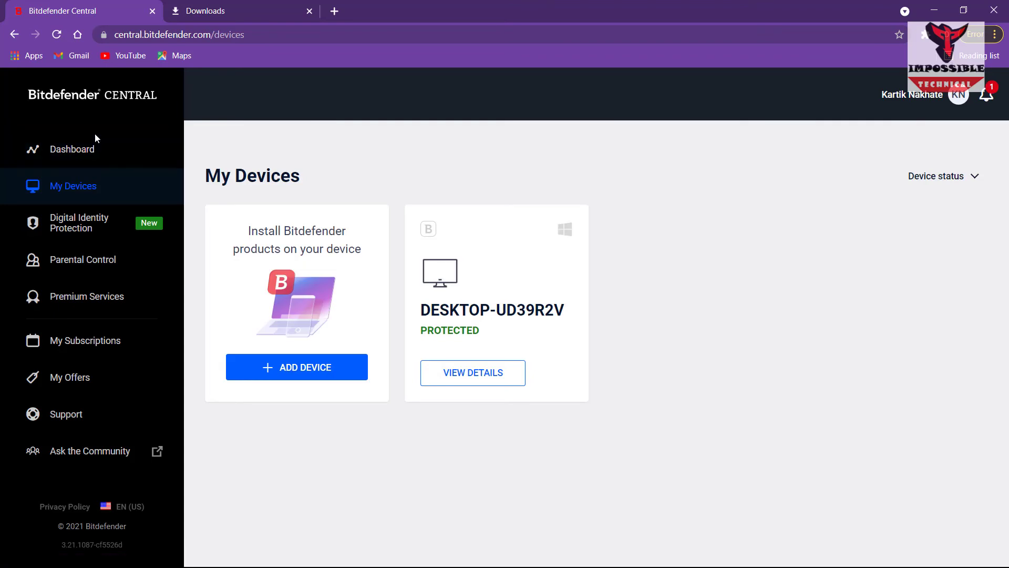
left_click(463, 374)
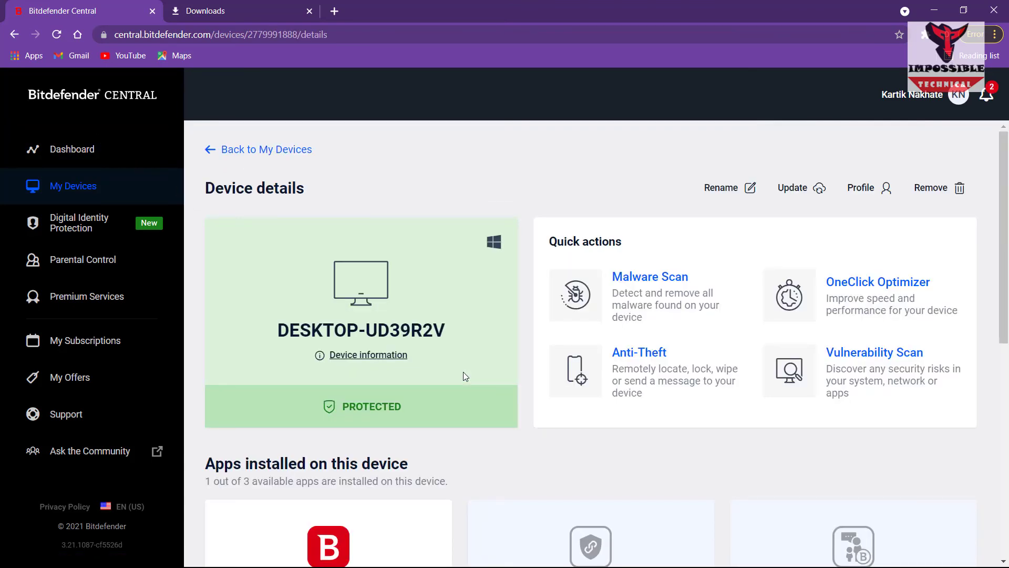
scroll(463, 375, "down", 3)
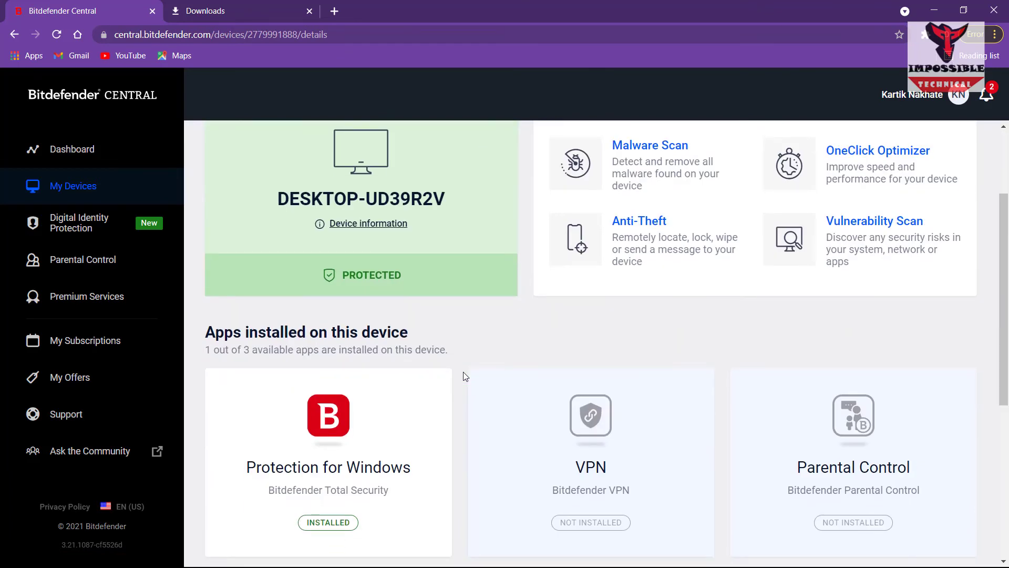
scroll(463, 372, "up", 3)
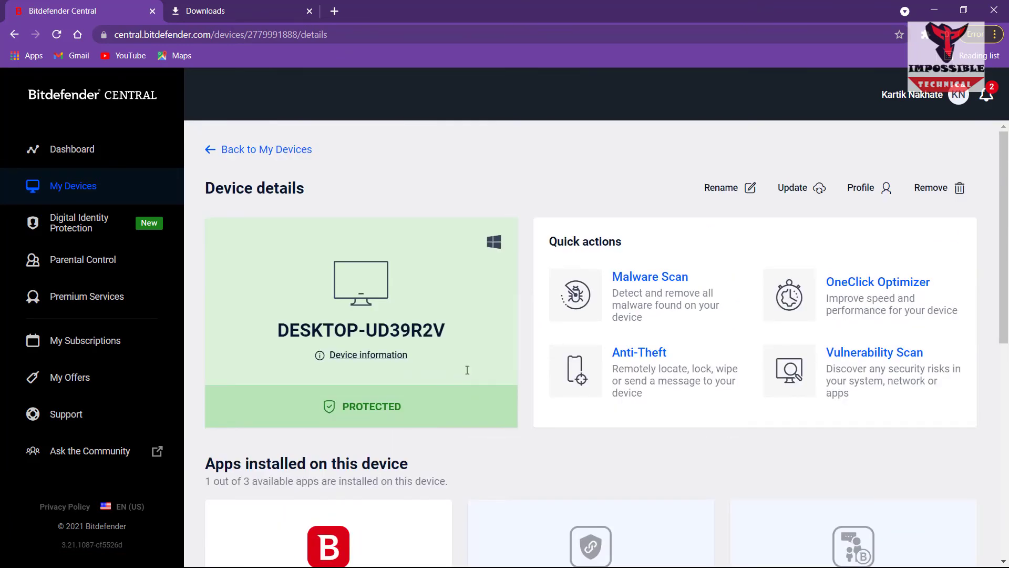
left_click(938, 9)
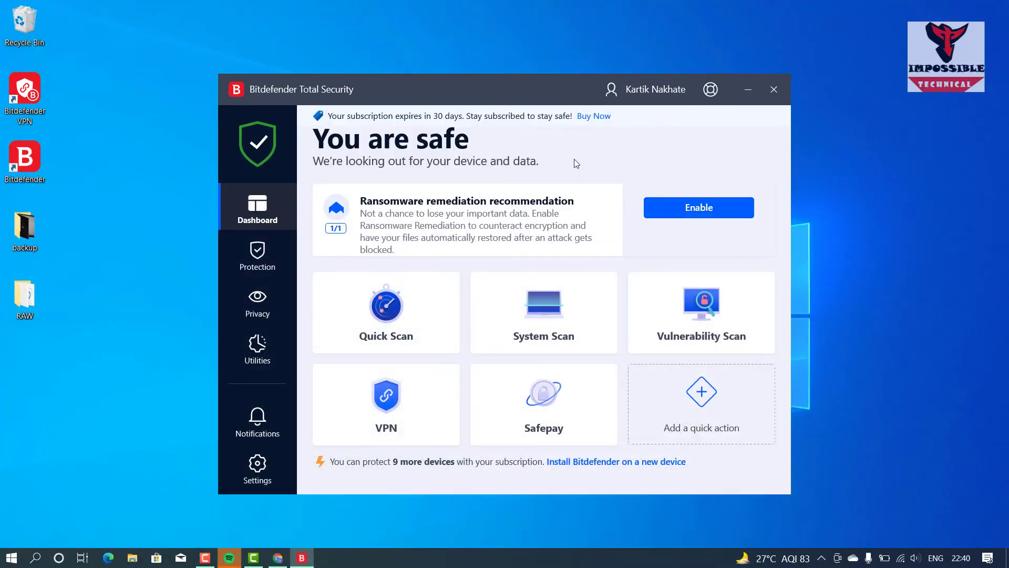
Browse Protection, Privacy and Utilities, then open My Account showing the 30-day trial
left_click(271, 274)
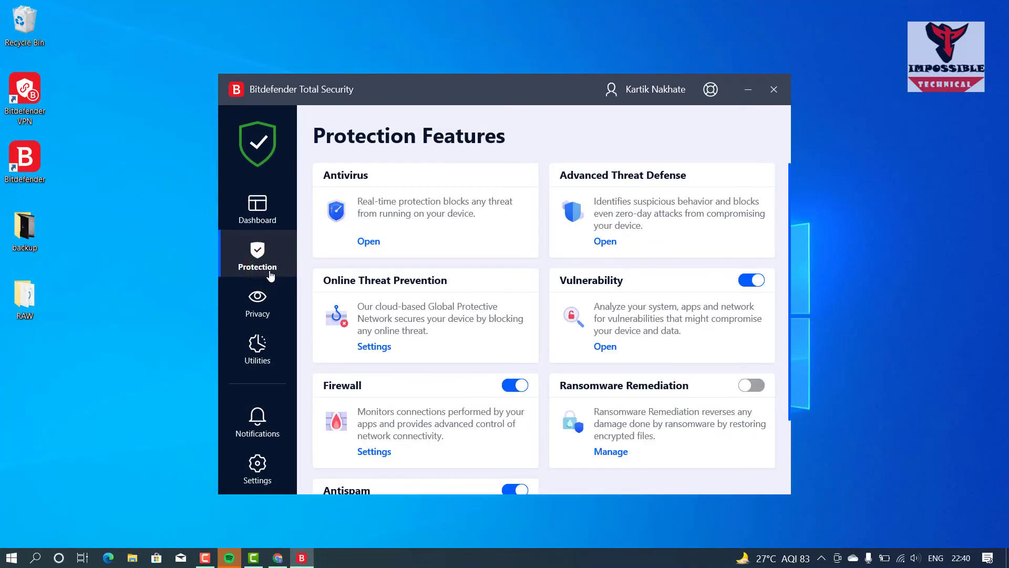
left_click(271, 301)
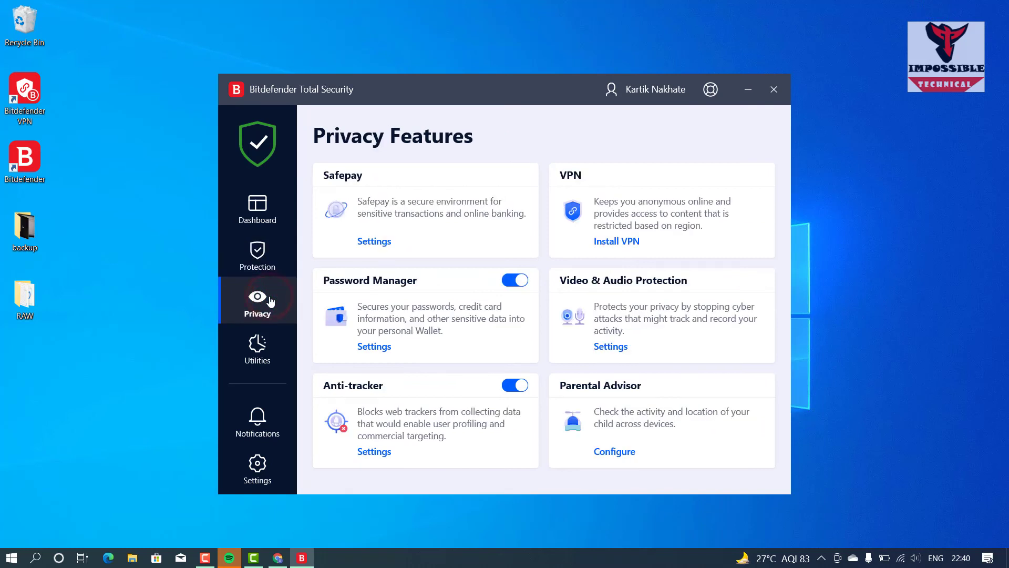
left_click(263, 344)
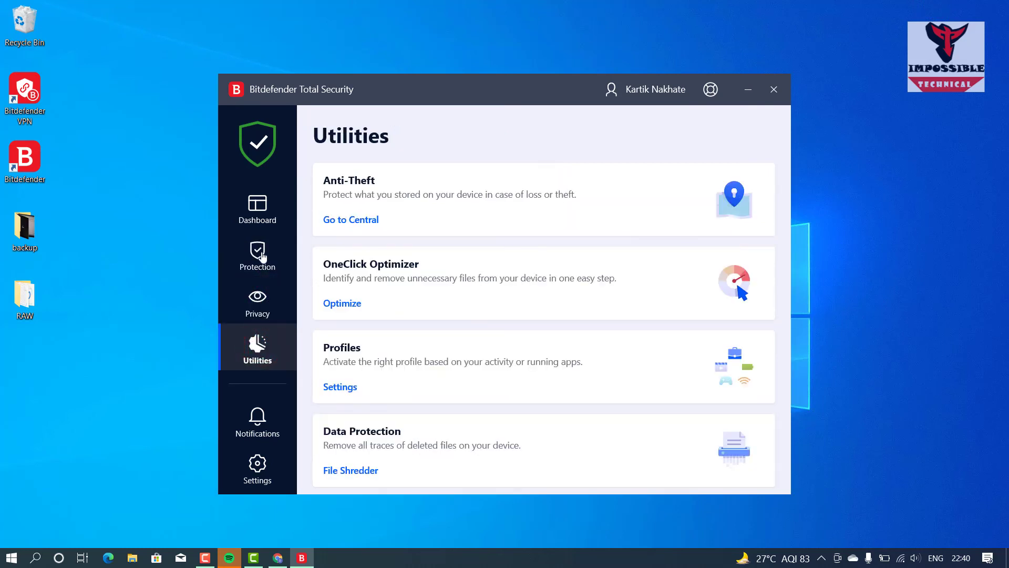
left_click(262, 212)
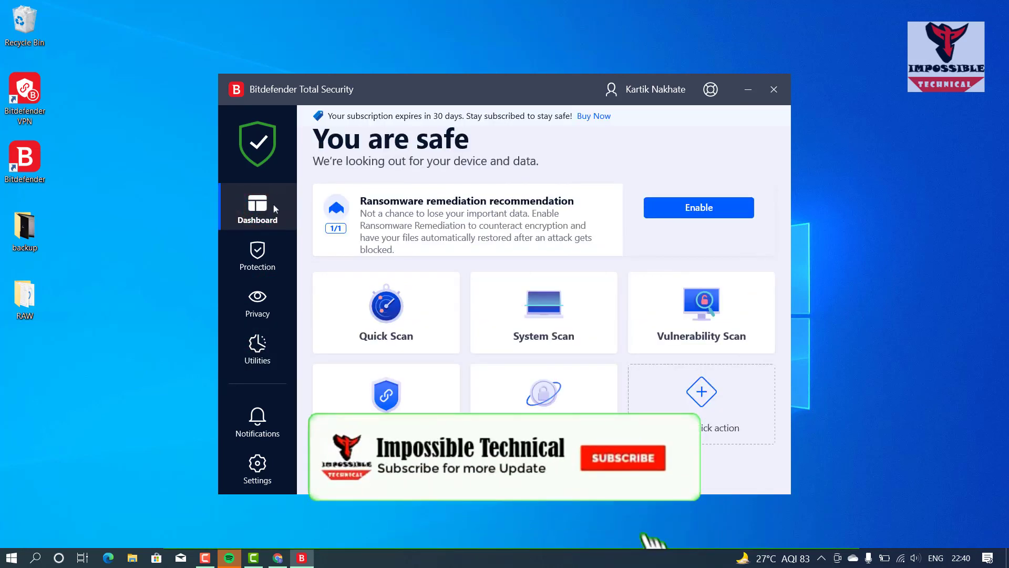
left_click(644, 96)
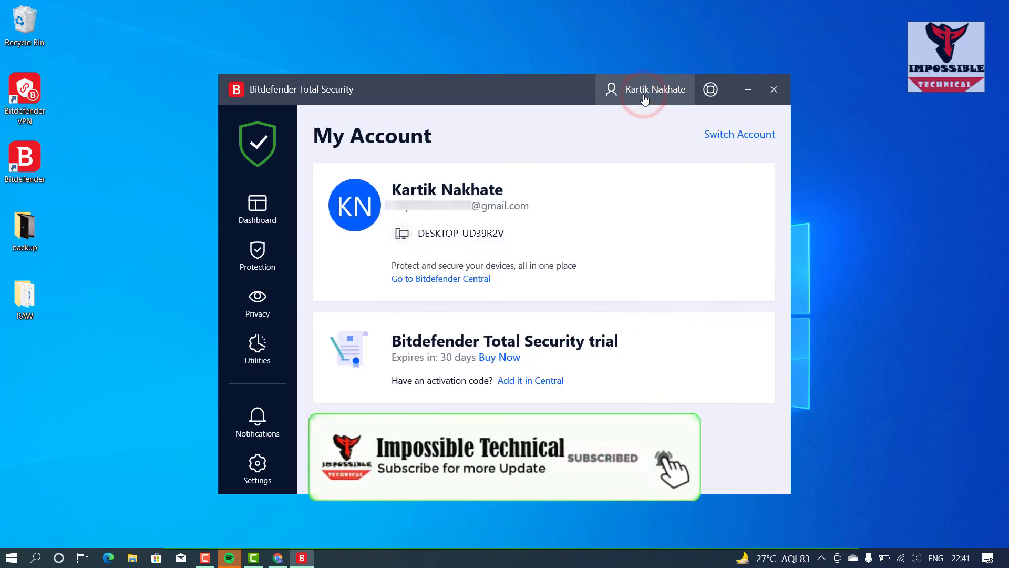